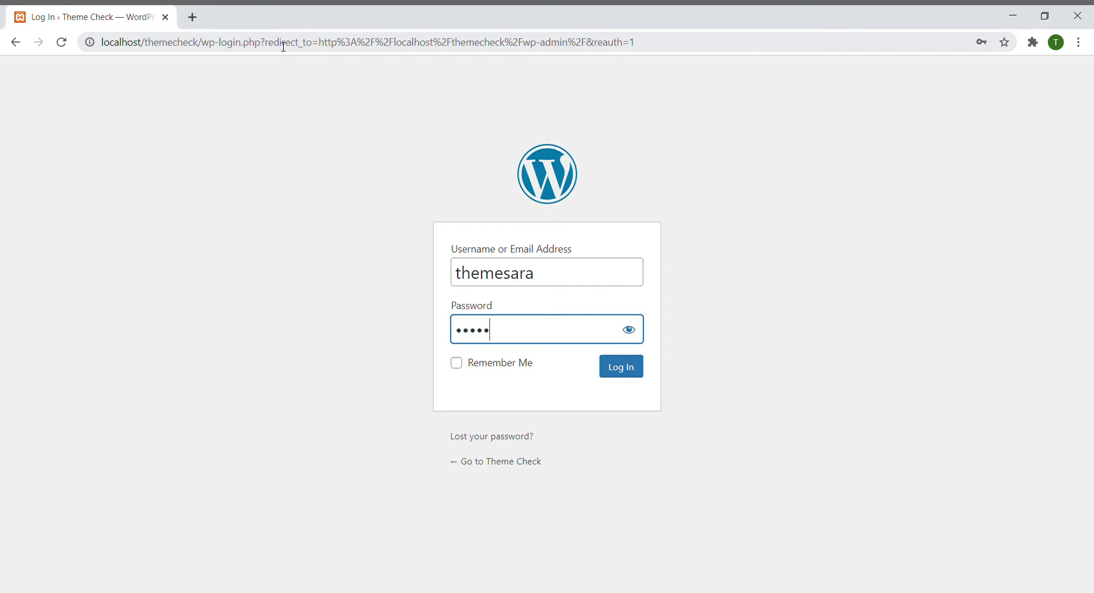
# Step: Submit the login to the WordPress admin and open the page for adding new themes
pyautogui.press('Return')
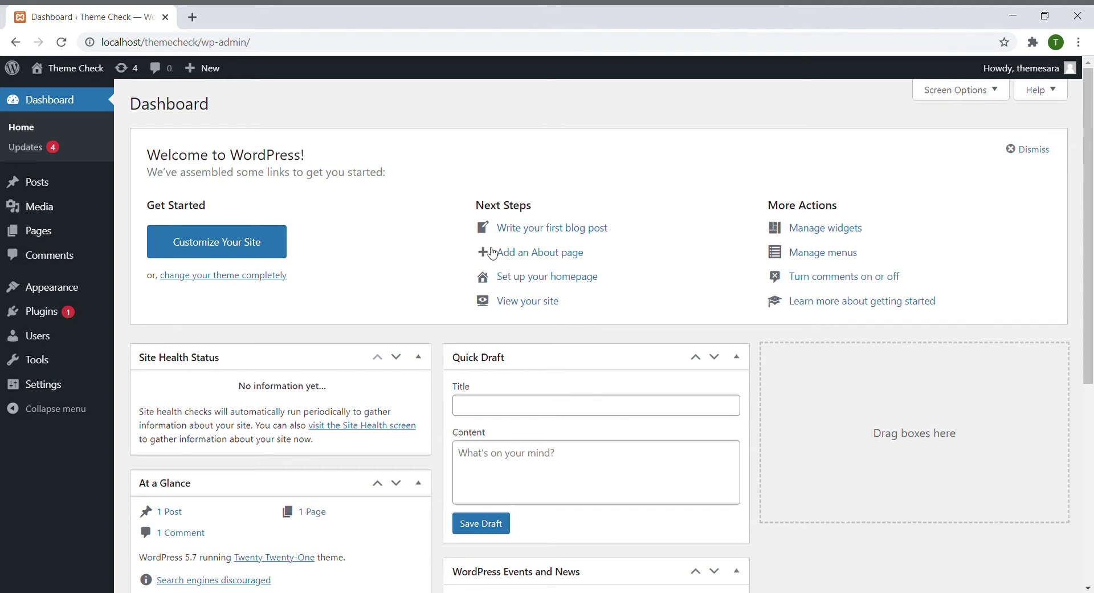
pyautogui.moveTo(46, 312)
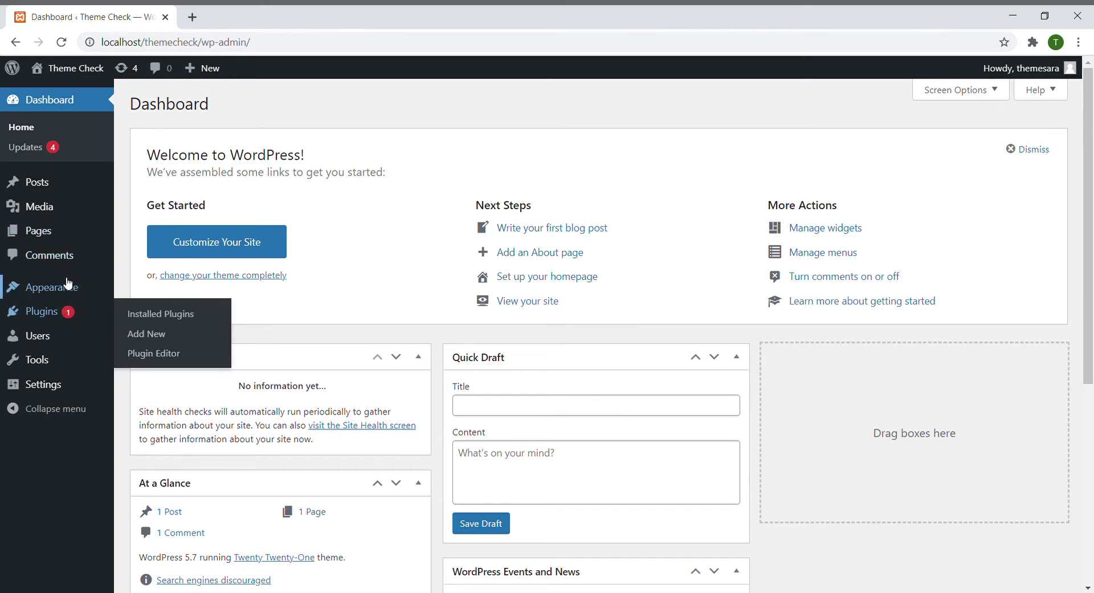
pyautogui.moveTo(64, 287)
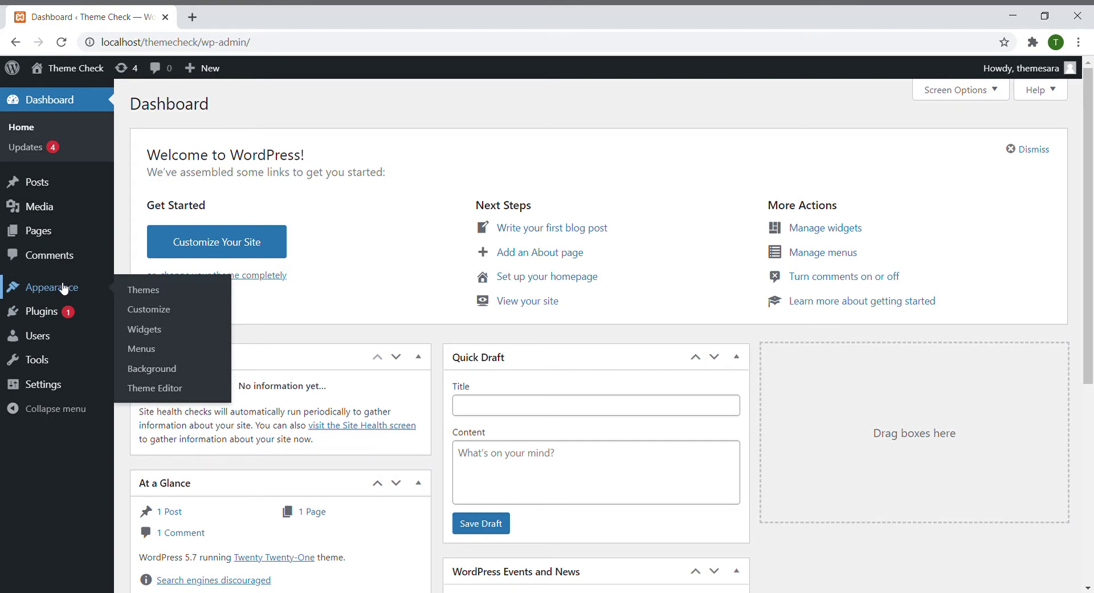
pyautogui.click(63, 287)
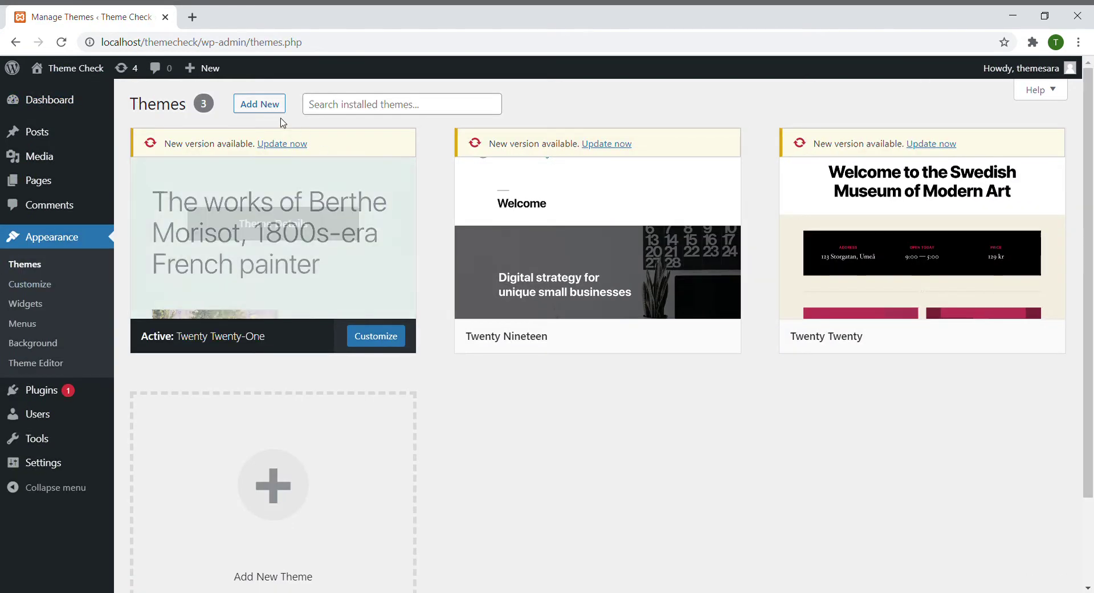
pyautogui.click(270, 104)
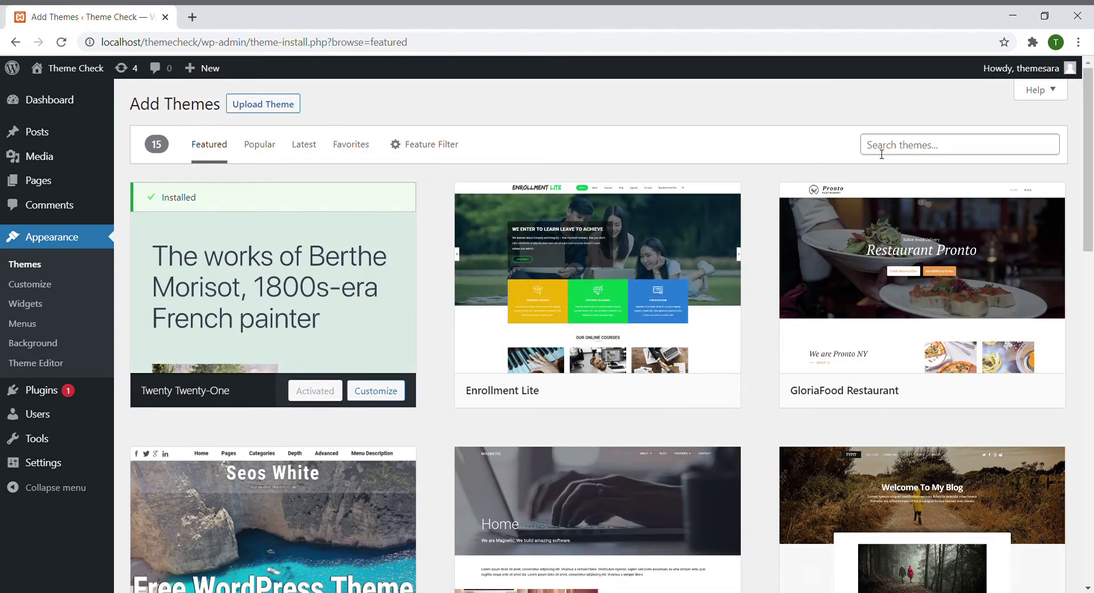
# Step: Search the theme directory for "web wave"
pyautogui.click(893, 146)
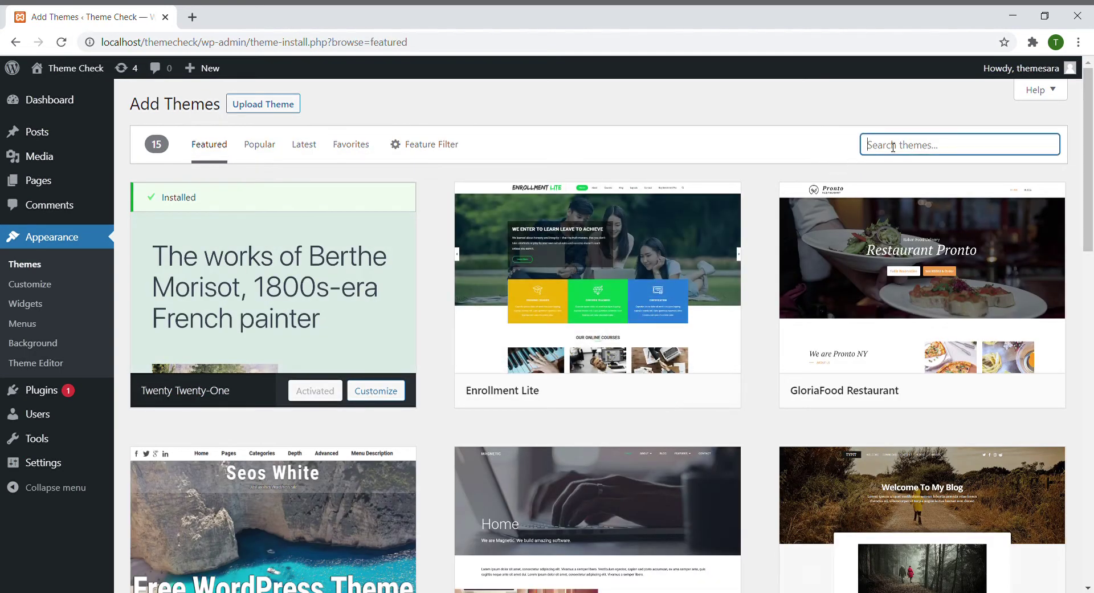
pyautogui.write('web')
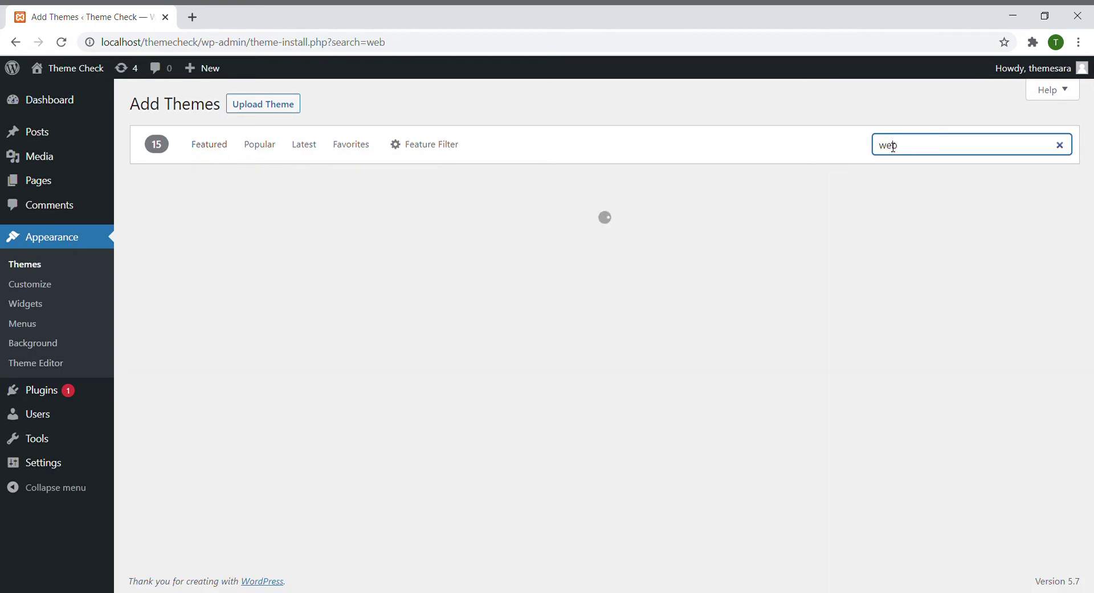
pyautogui.write(' wave')
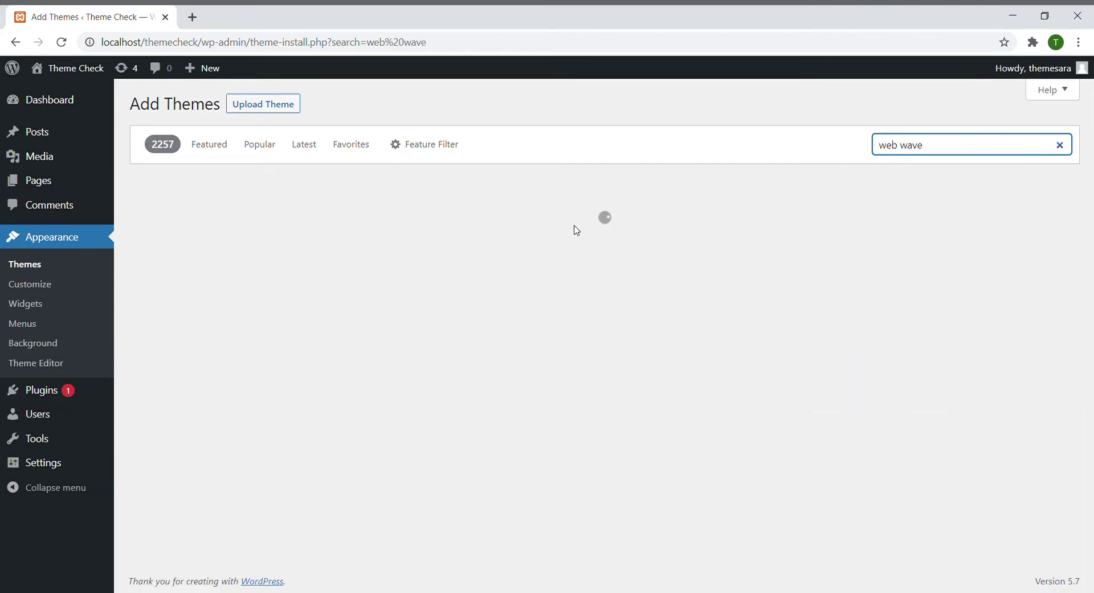
# Step: Preview the Web Wave theme and return to the search results
pyautogui.click(323, 298)
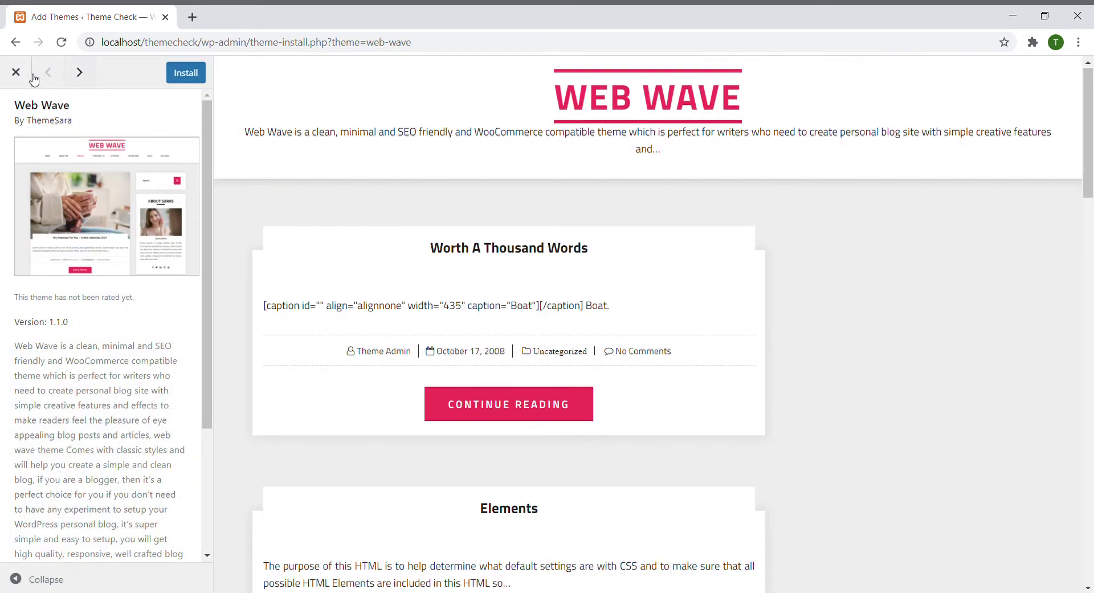
pyautogui.click(17, 73)
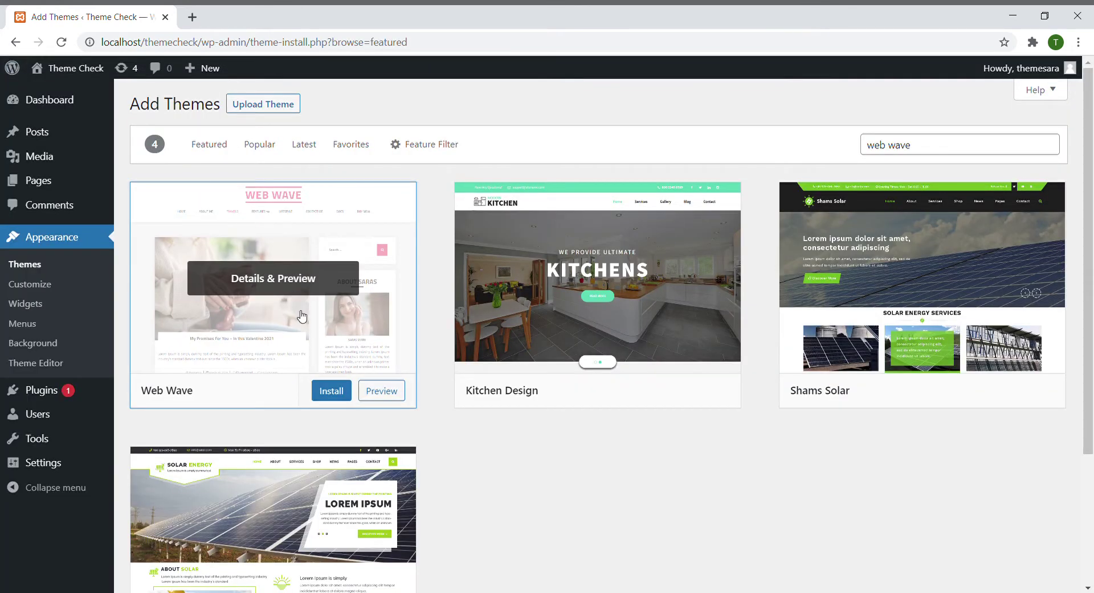
pyautogui.click(378, 397)
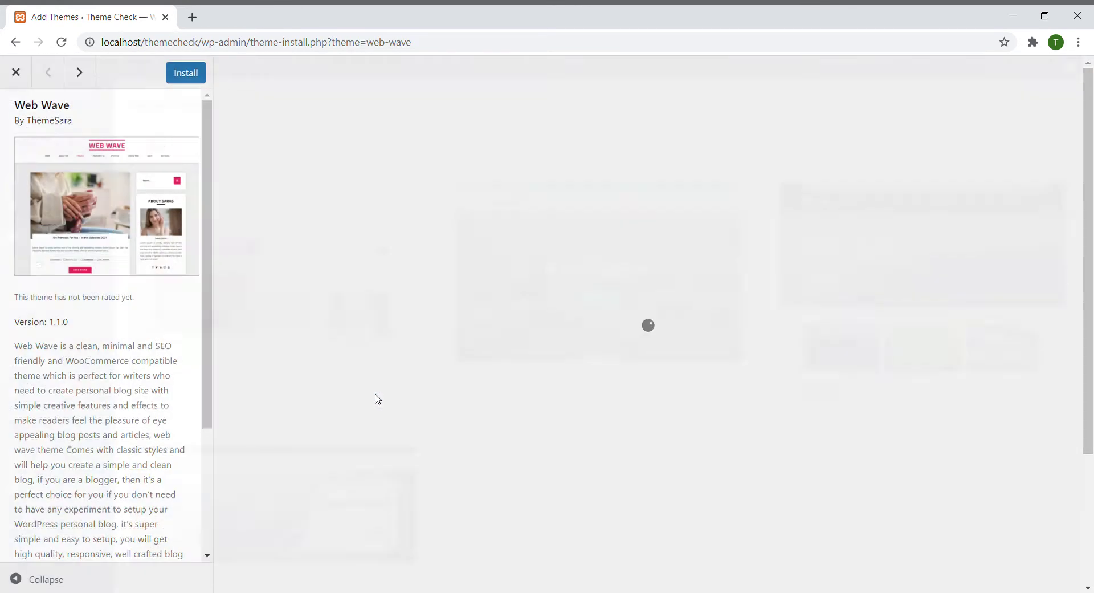
pyautogui.click(17, 72)
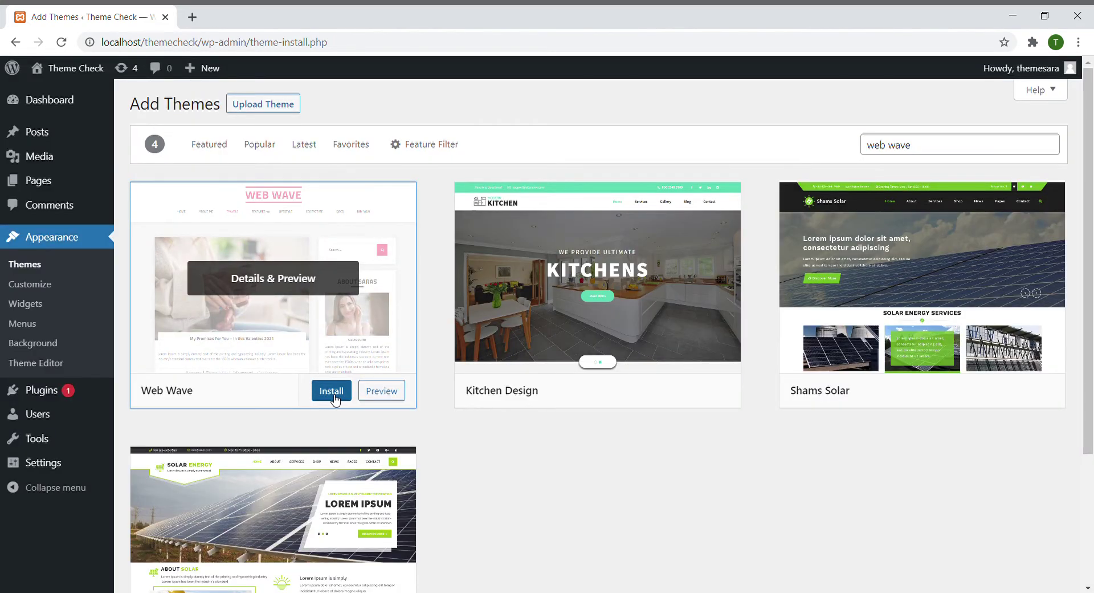
# Step: Install the Web Wave theme and activate it on the site
pyautogui.click(338, 388)
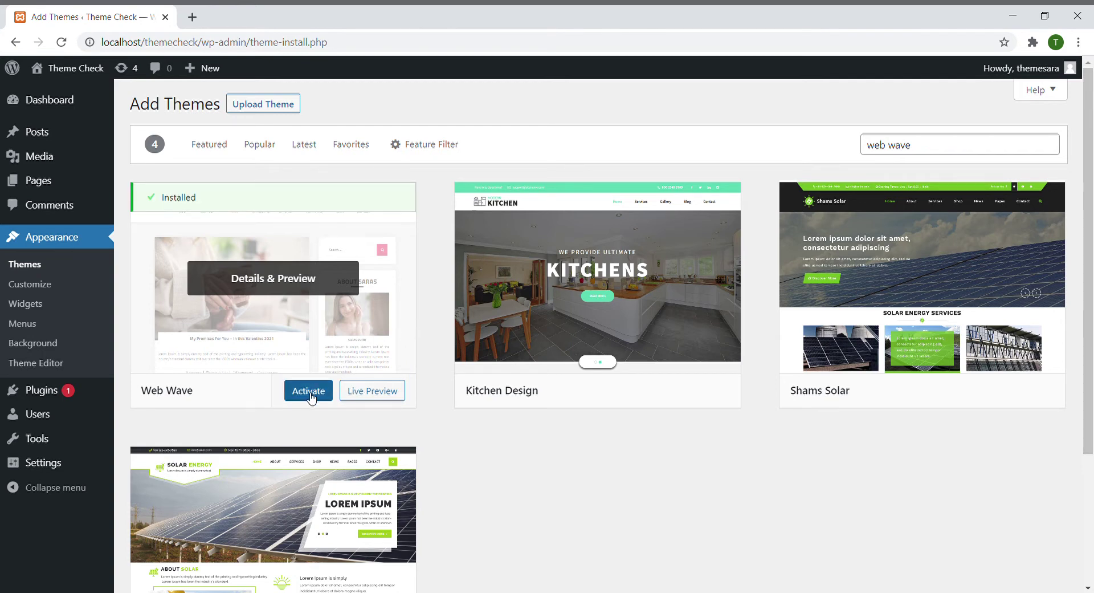
pyautogui.click(309, 394)
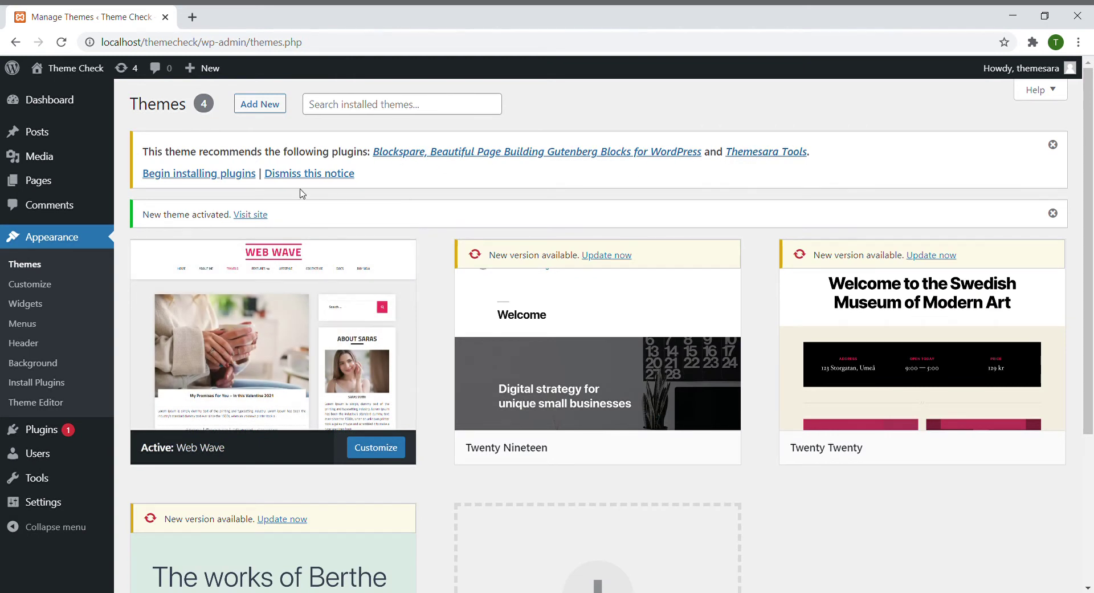
# Step: Install the theme's two recommended plugins, Blockspare and Themesara Tools, together as a bulk action
pyautogui.click(233, 179)
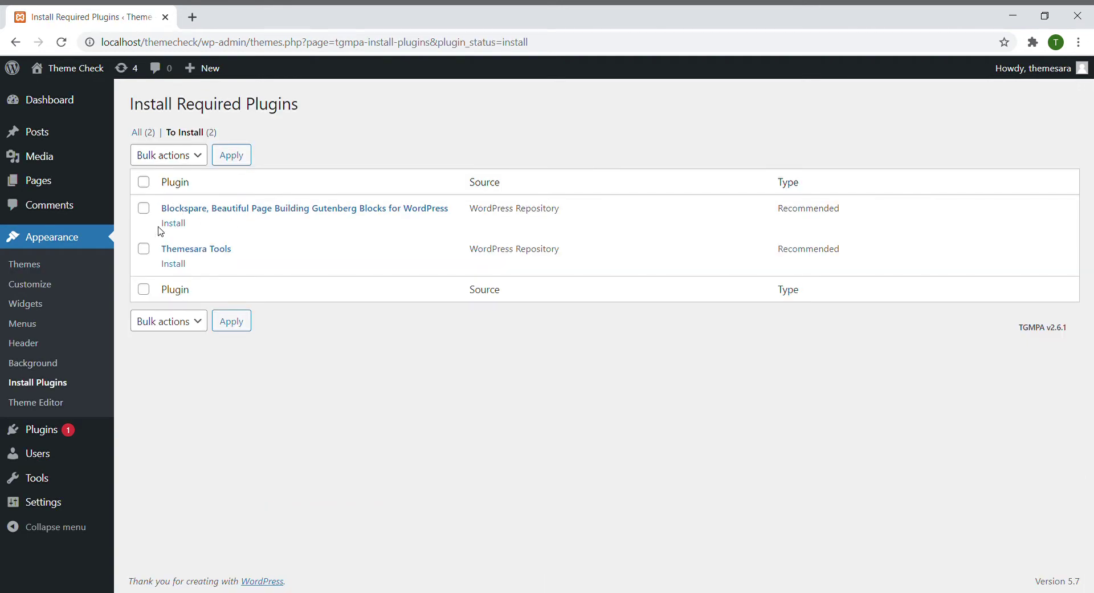
pyautogui.click(149, 183)
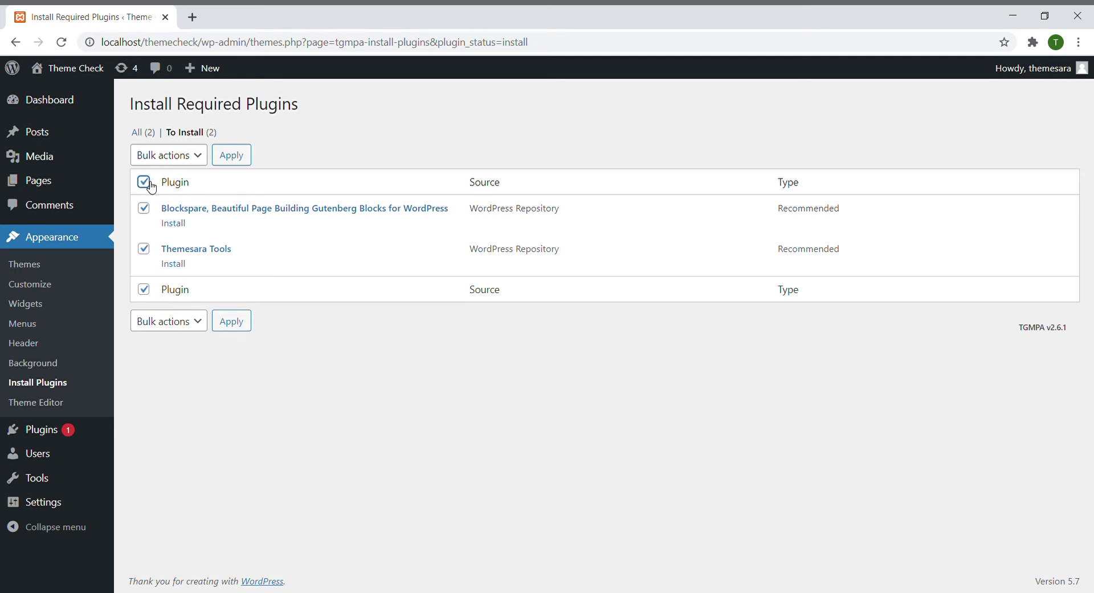
pyautogui.click(178, 157)
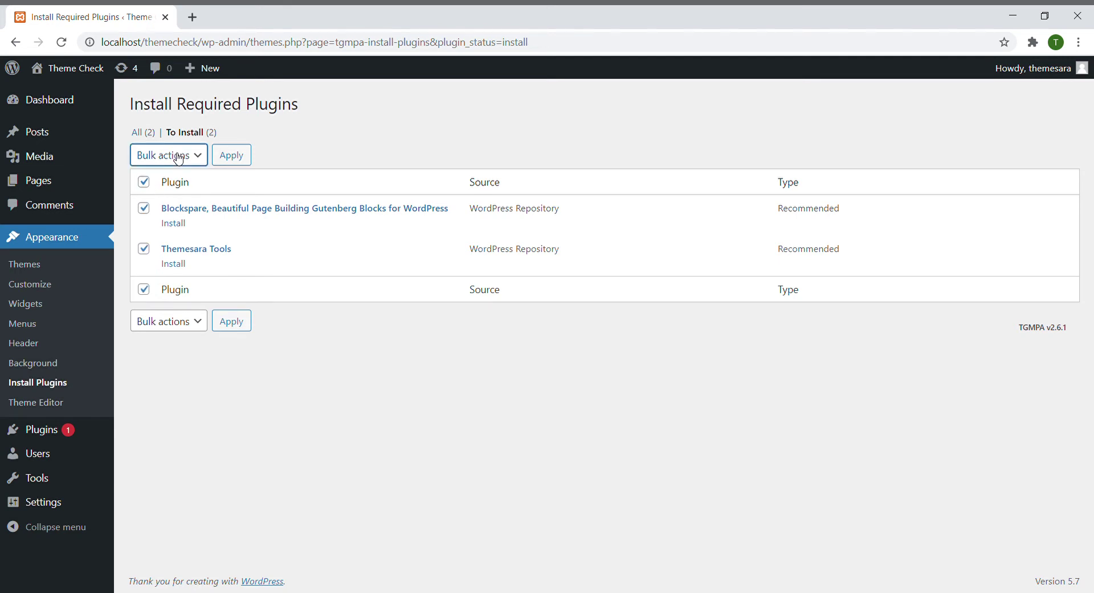
pyautogui.click(172, 186)
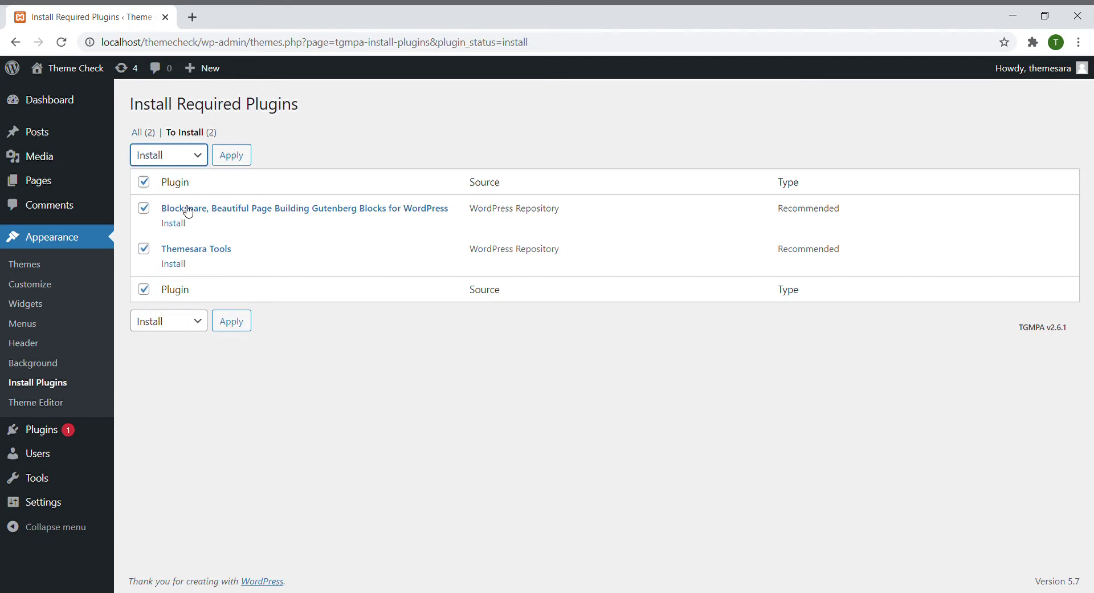
pyautogui.click(232, 321)
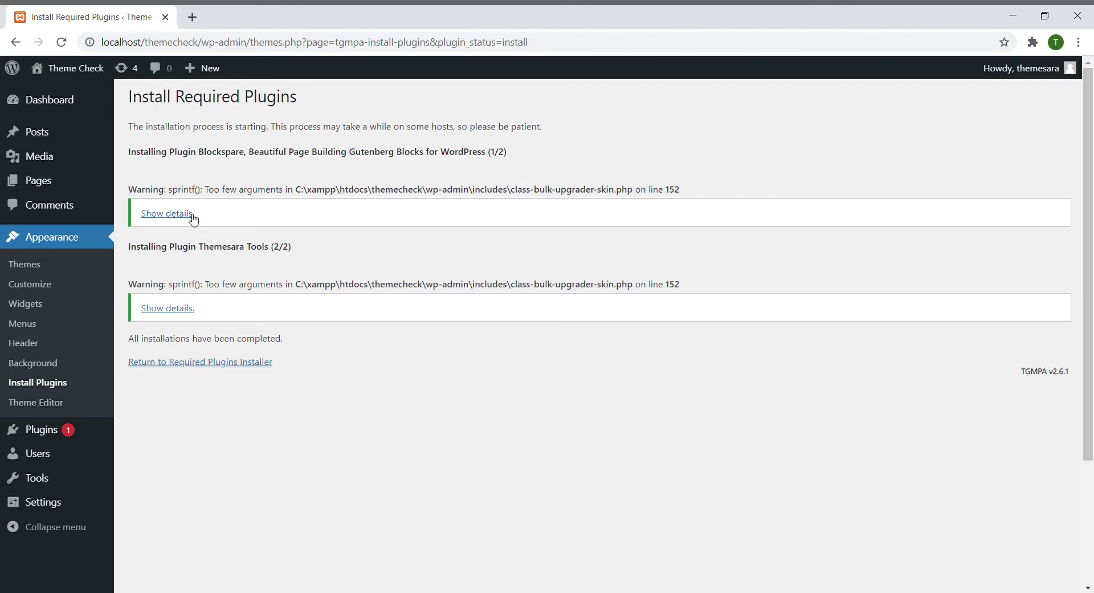
# Step: Activate the installed Blockspare and Themesara Tools plugins together from the theme's required plugins page
pyautogui.click(62, 104)
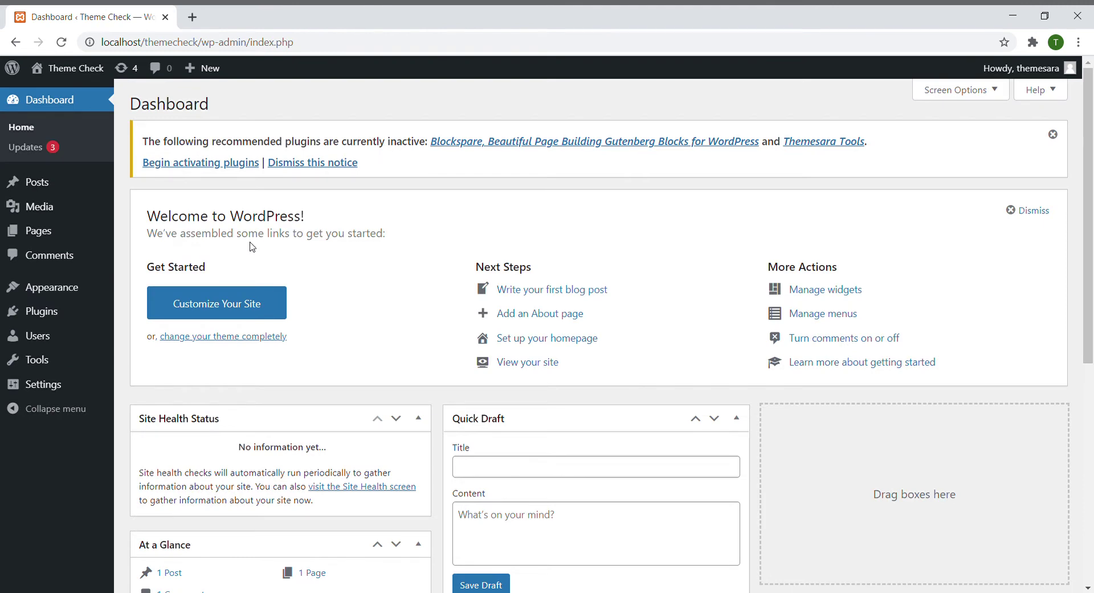
pyautogui.click(68, 287)
pyautogui.moveTo(276, 287)
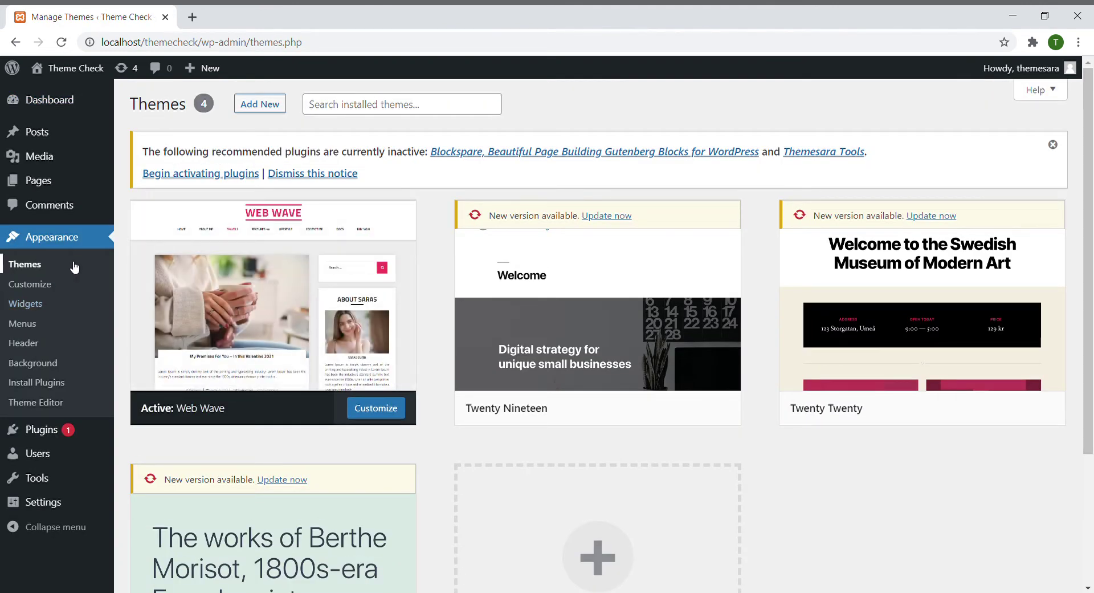
pyautogui.click(59, 386)
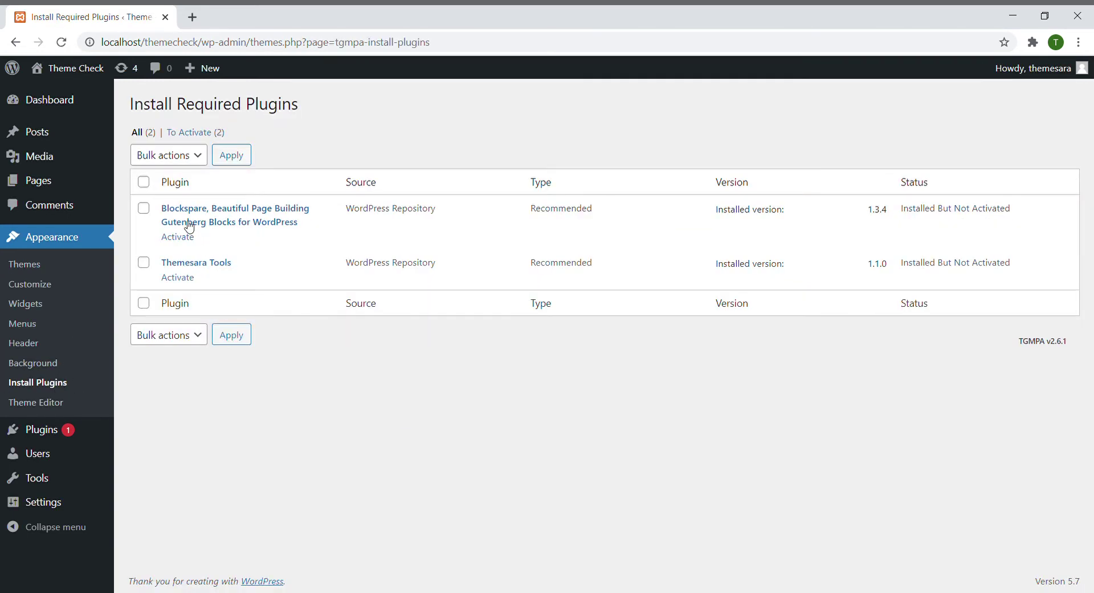
pyautogui.click(143, 182)
pyautogui.click(177, 335)
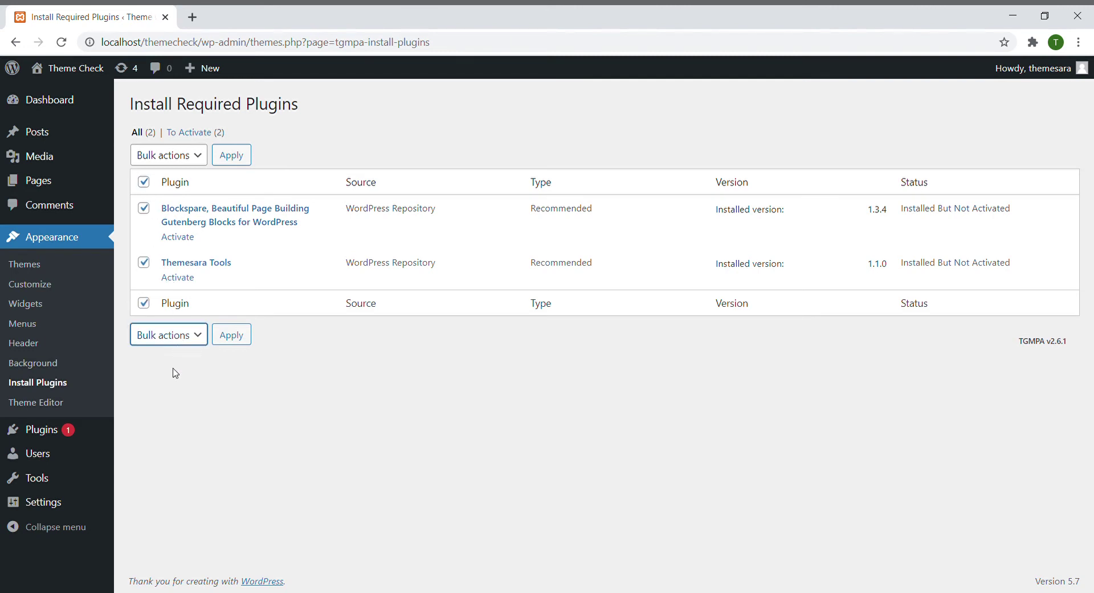
pyautogui.press('Down')
pyautogui.click(229, 334)
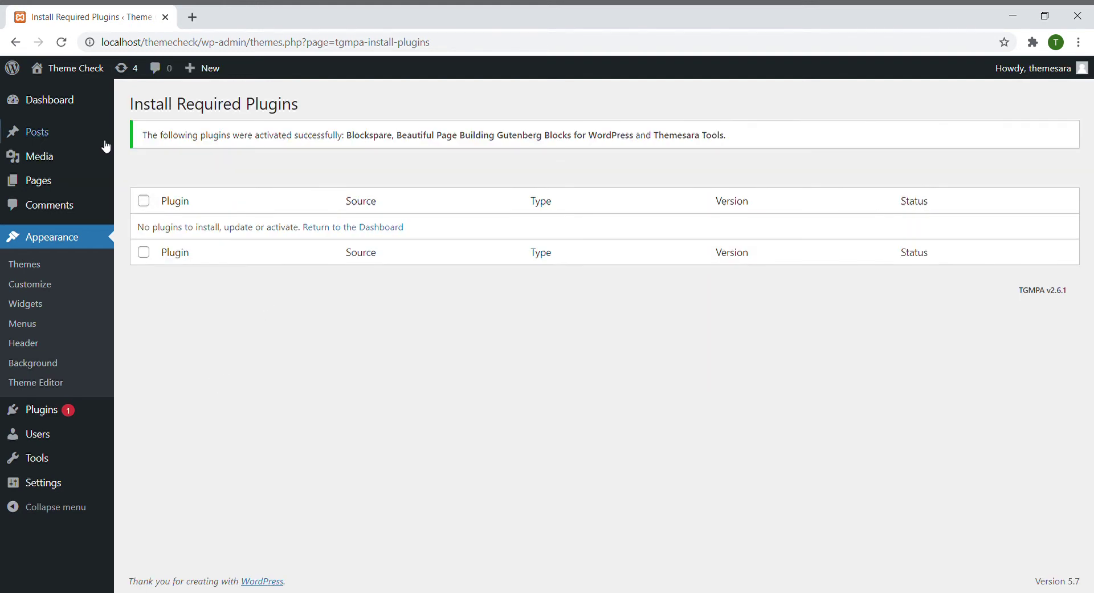
# Step: Open the theme's One Click Demo Import page and install and activate the Advanced Import plugin
pyautogui.click(56, 99)
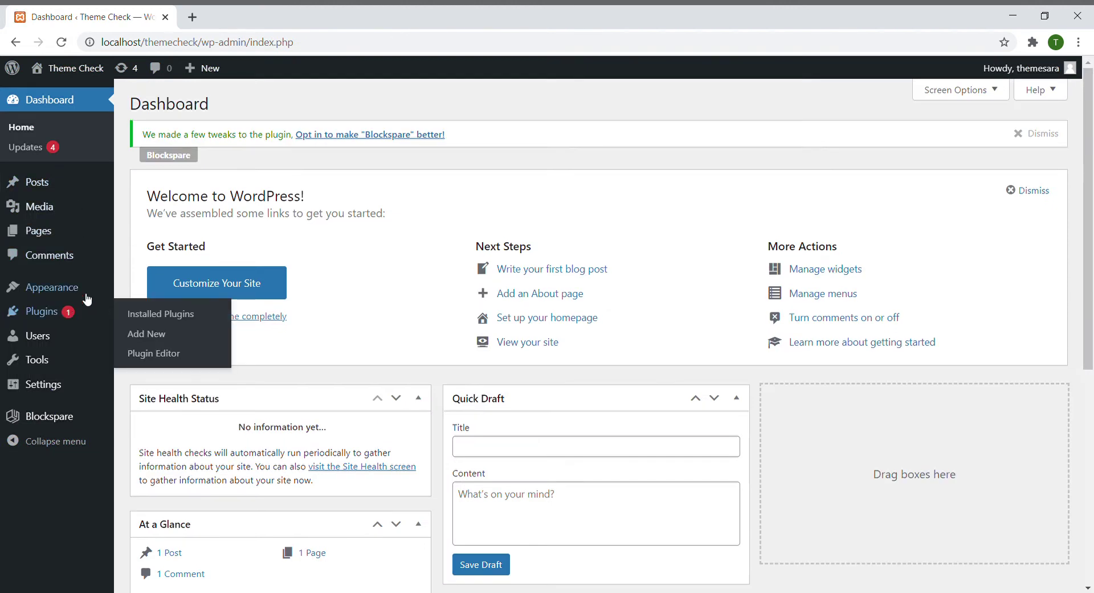
pyautogui.moveTo(73, 287)
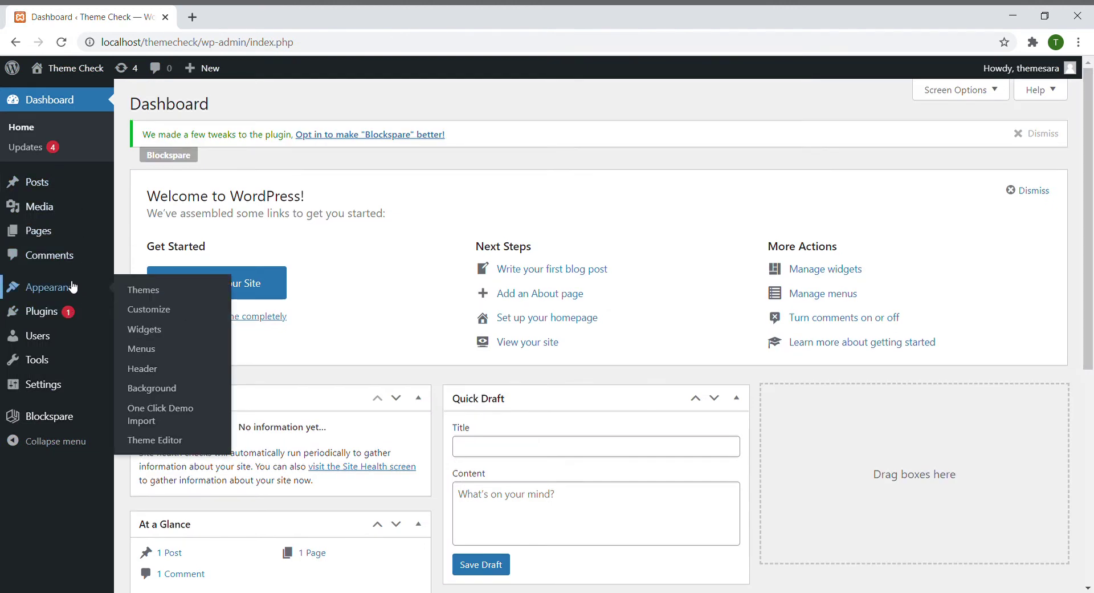
pyautogui.click(186, 419)
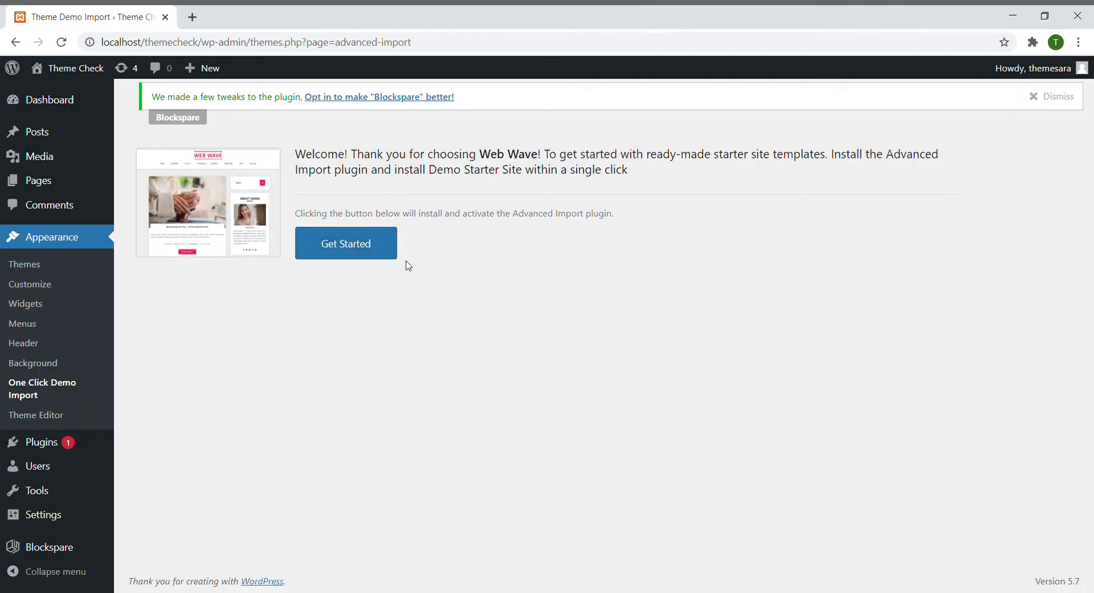
pyautogui.click(385, 250)
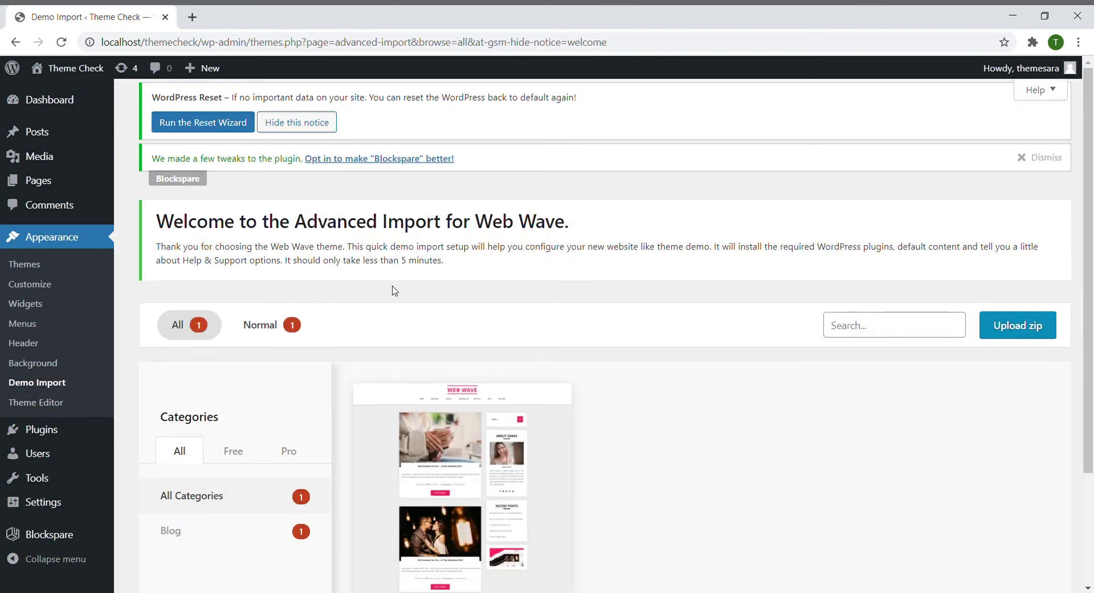
# Step: Start importing the Web Wave Default Demo and confirm the demo import
pyautogui.scroll(-3, 511, 329)
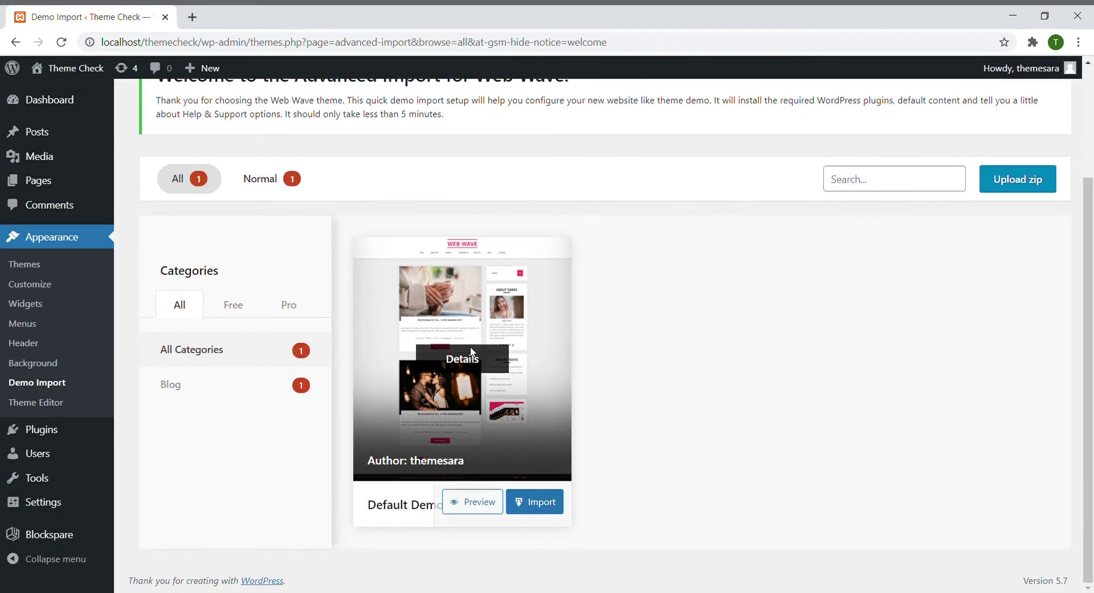
pyautogui.click(541, 506)
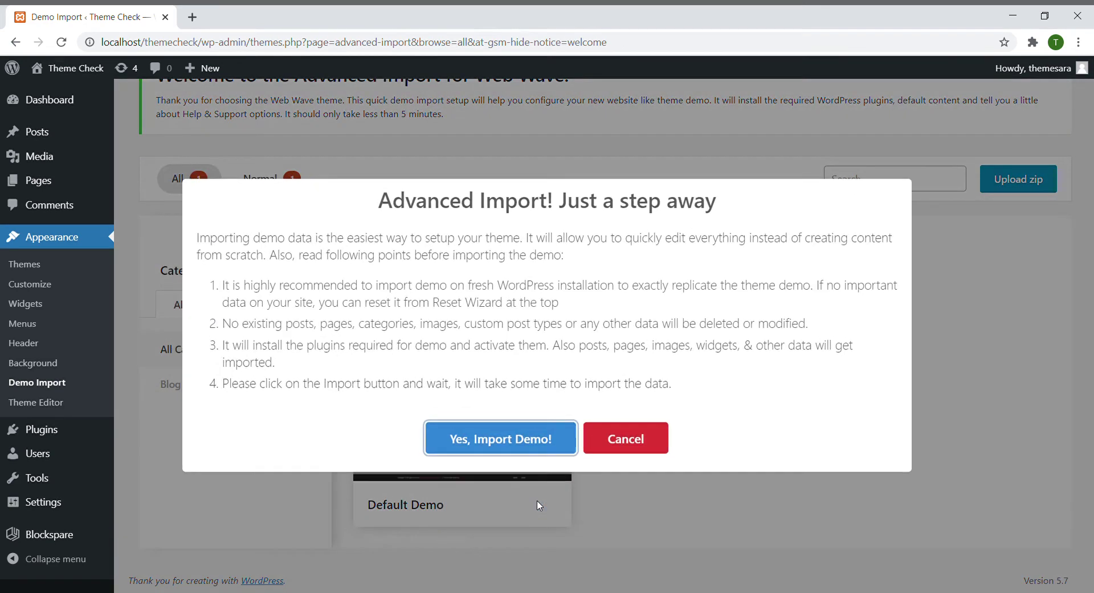
pyautogui.click(527, 444)
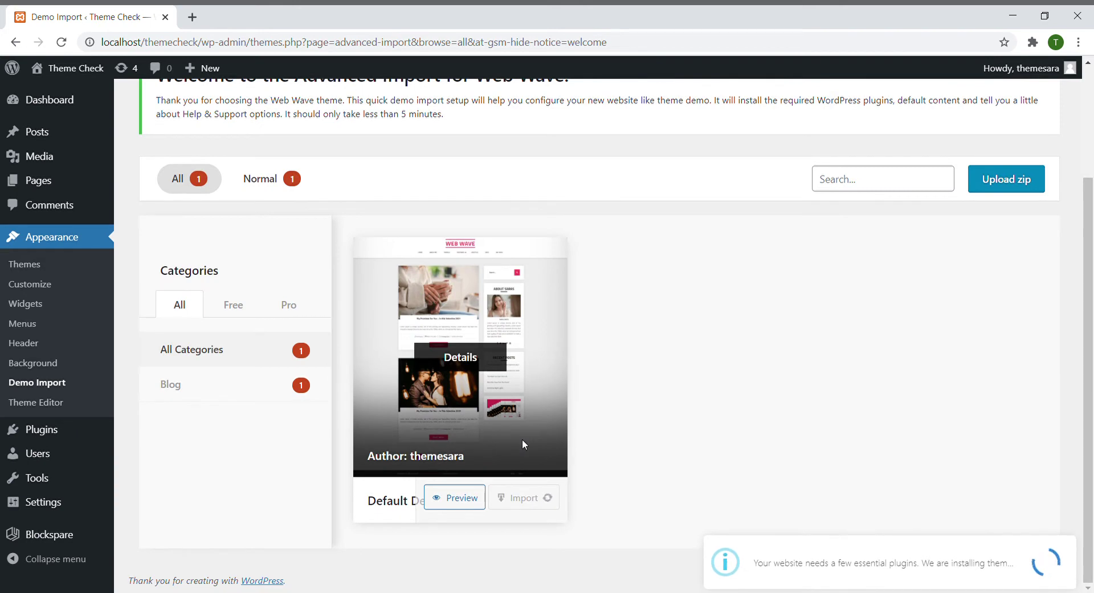